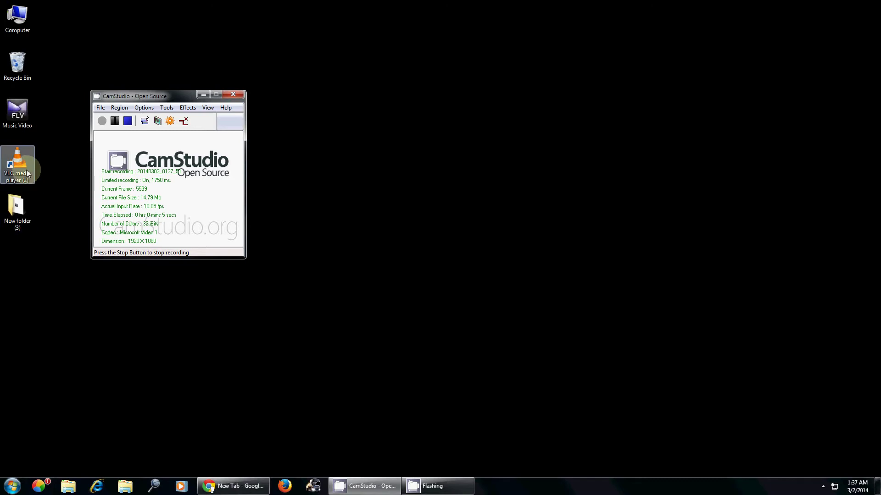
# Step: Minimize the CamStudio recorder and launch VLC media player from its desktop shortcut
pyautogui.click(203, 95)
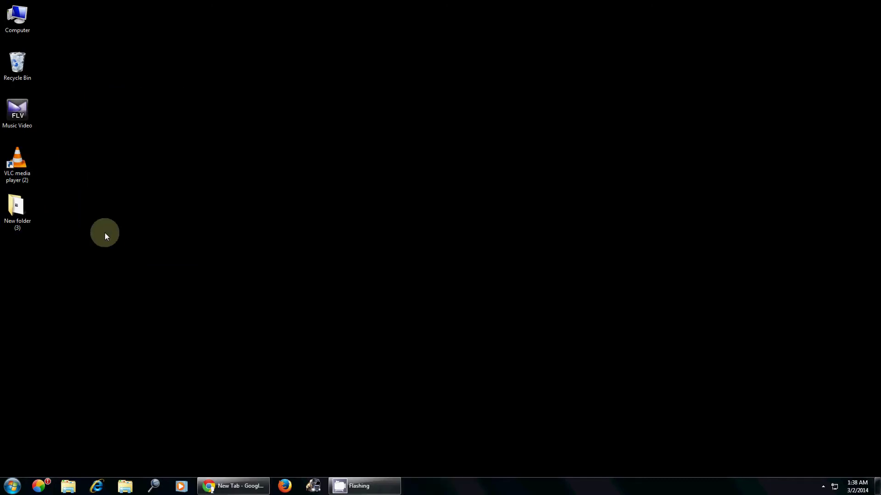
pyautogui.doubleClick(23, 163)
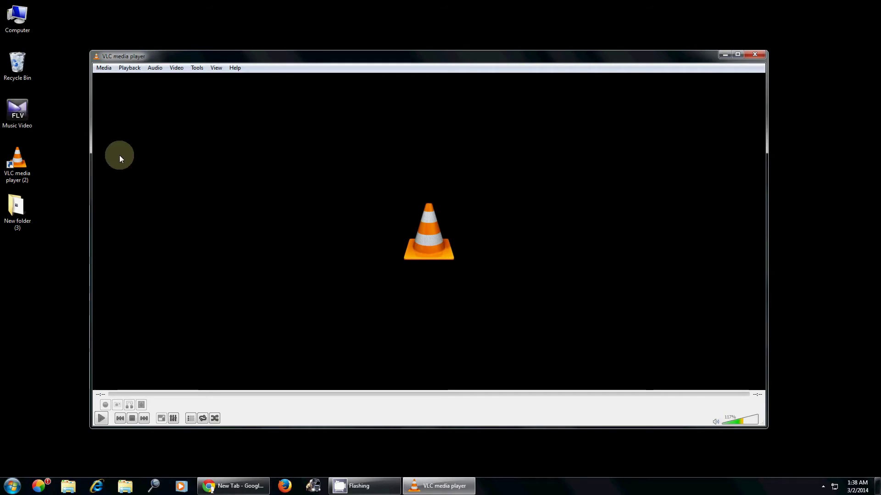
# Step: Start a new stream via Media > Stream and reposition the Open Media window
pyautogui.click(105, 68)
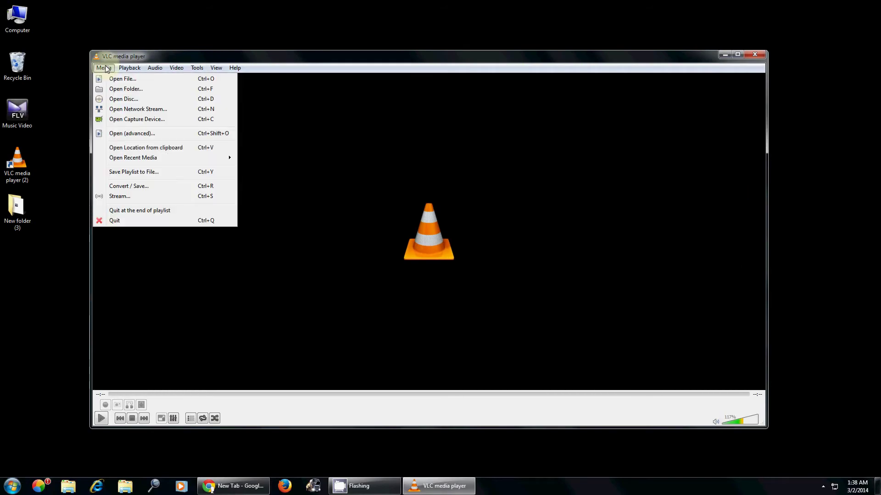
pyautogui.click(136, 199)
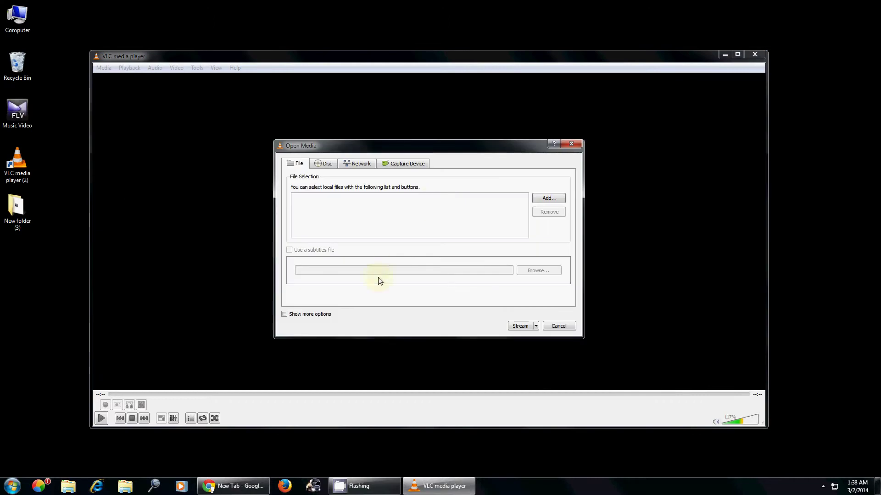
pyautogui.moveTo(427, 142)
pyautogui.mouseDown()
pyautogui.moveTo(420, 134)
pyautogui.moveTo(506, 136)
pyautogui.mouseUp()
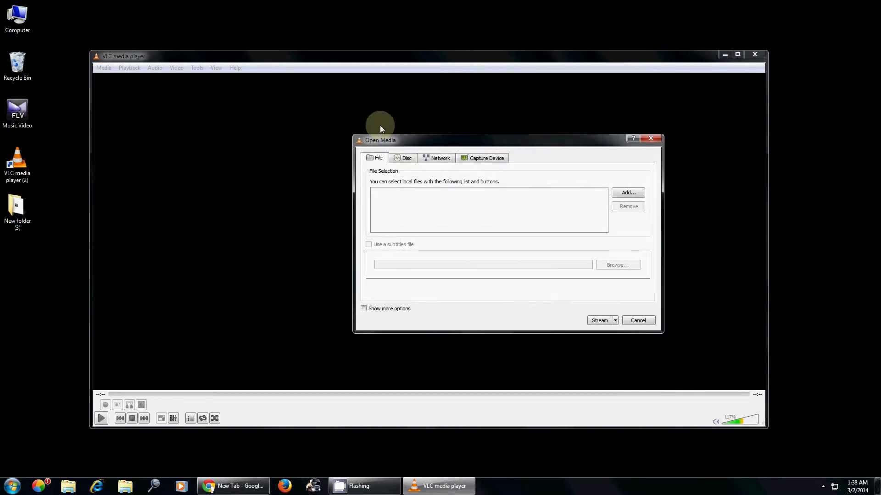
pyautogui.moveTo(379, 125)
pyautogui.mouseDown()
pyautogui.moveTo(256, 108)
pyautogui.moveTo(312, 99)
pyautogui.mouseUp()
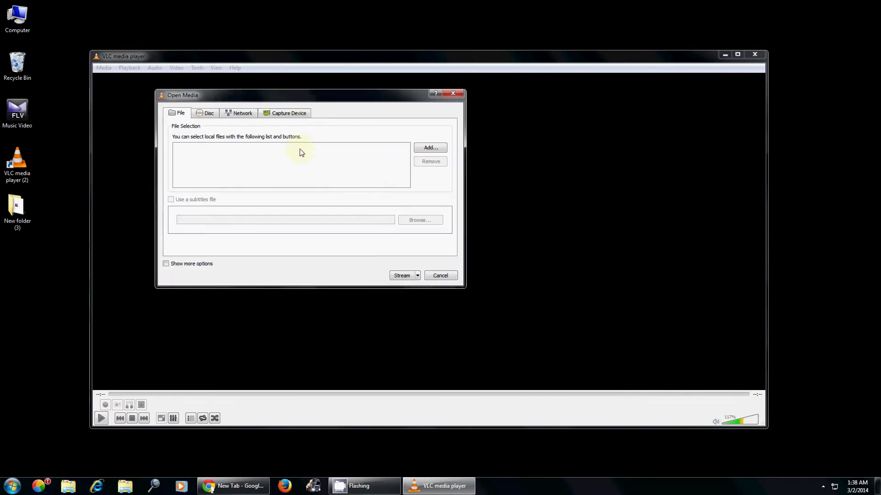
# Step: Set the capture device mode to Desktop and raise the frame rate to 10.00 f/s
pyautogui.click(290, 115)
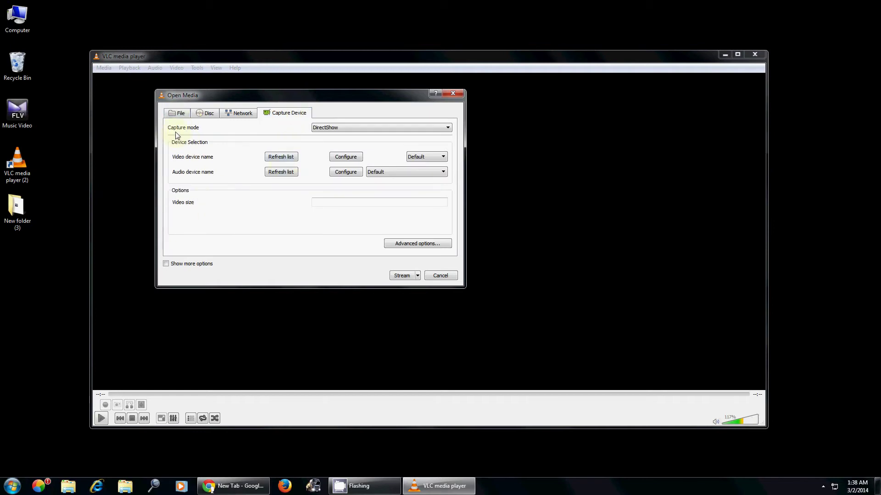
pyautogui.click(348, 129)
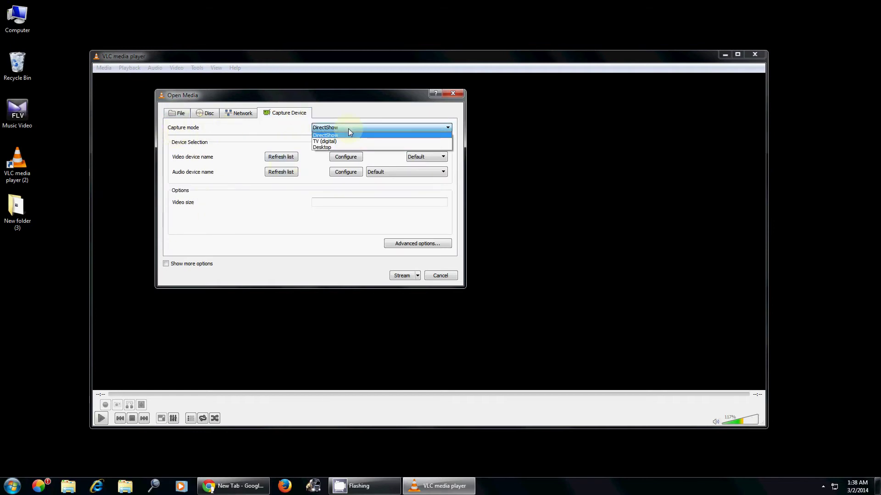
pyautogui.click(339, 147)
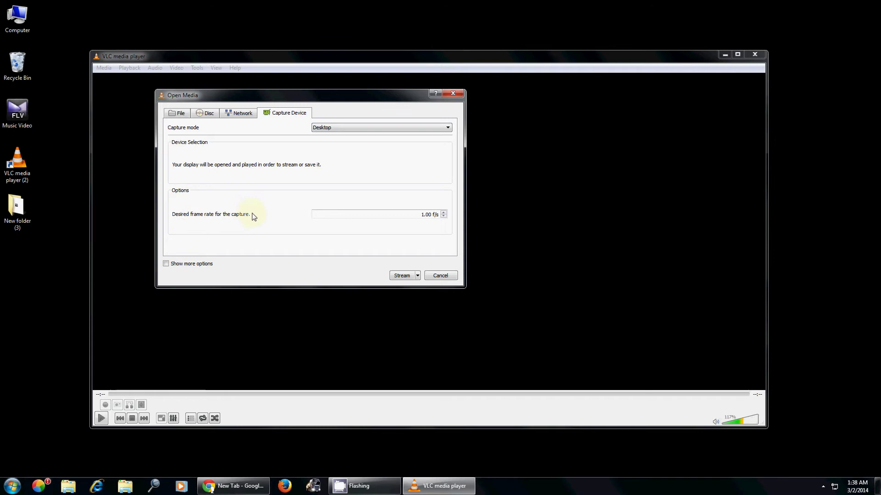
pyautogui.click(445, 213)
pyautogui.click(444, 212)
# Step: Advance to Destination Setup in Stream Output and add a File destination
pyautogui.click(402, 276)
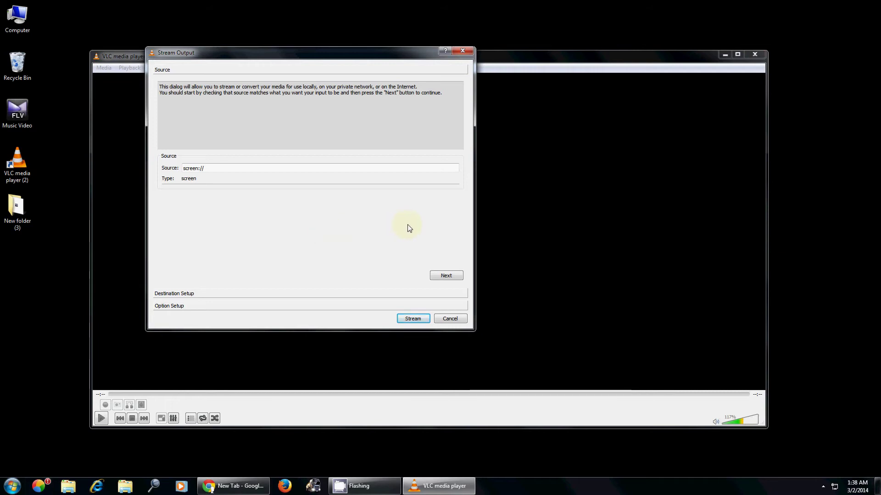
pyautogui.click(436, 276)
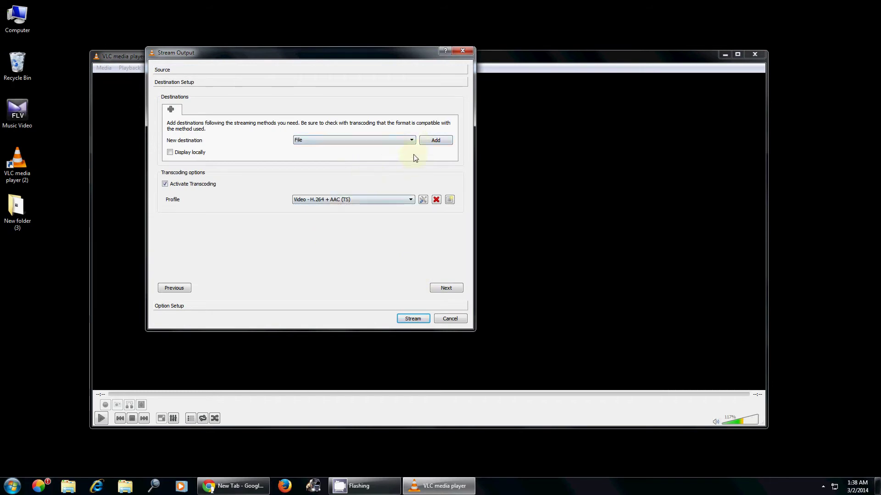
pyautogui.click(431, 142)
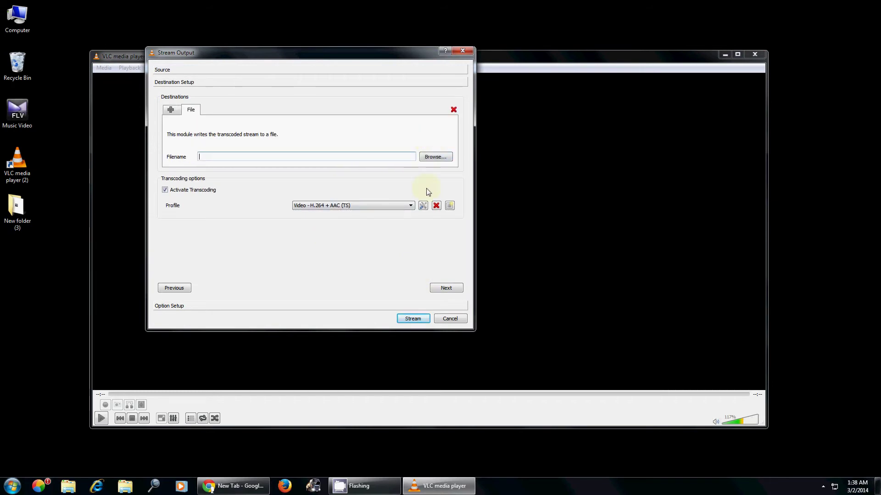
# Step: Browse to Desktop > New folder (3) and start entering video.mp4 as the output file name
pyautogui.click(429, 159)
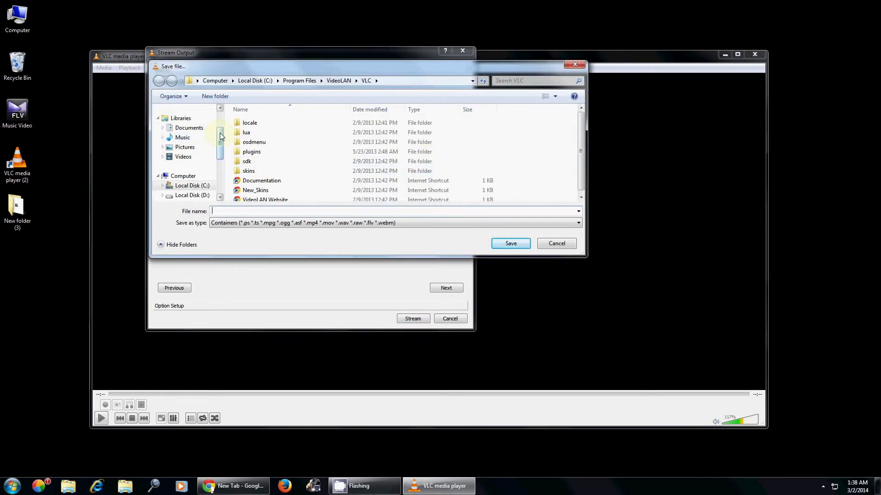
pyautogui.moveTo(220, 139); pyautogui.dragTo(225, 104)
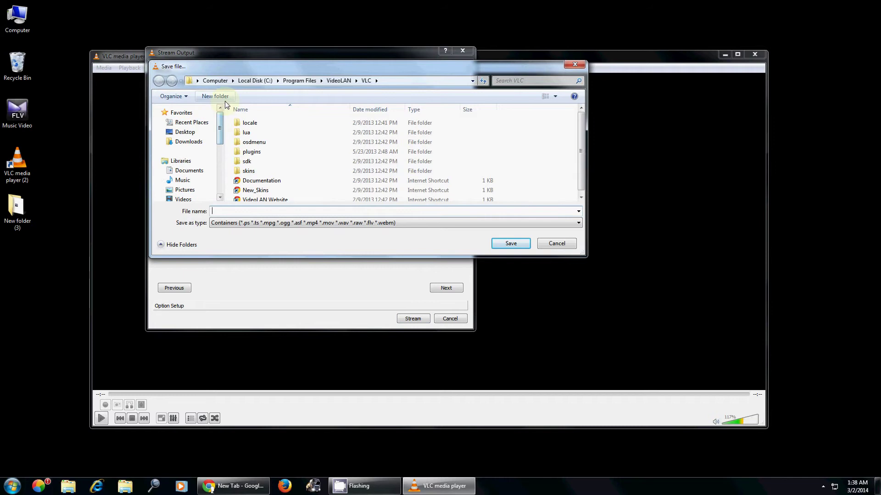
pyautogui.click(199, 135)
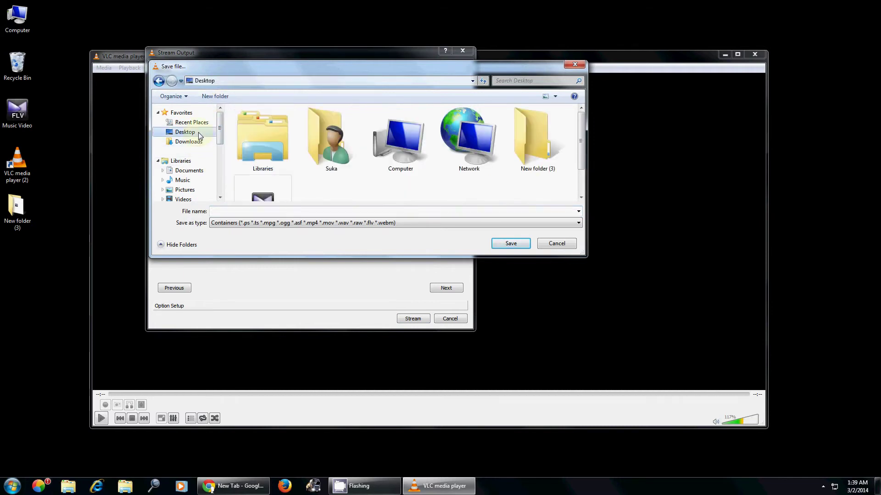
pyautogui.click(57, 198)
pyautogui.click(12, 218)
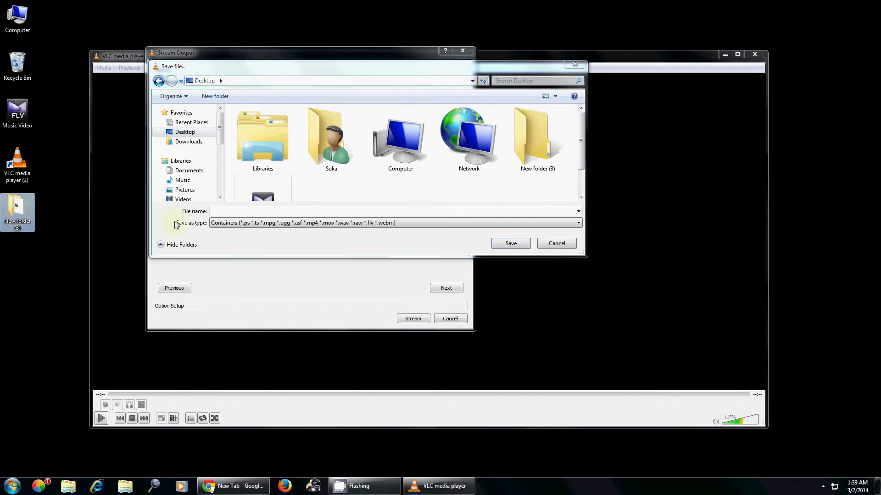
pyautogui.click(177, 133)
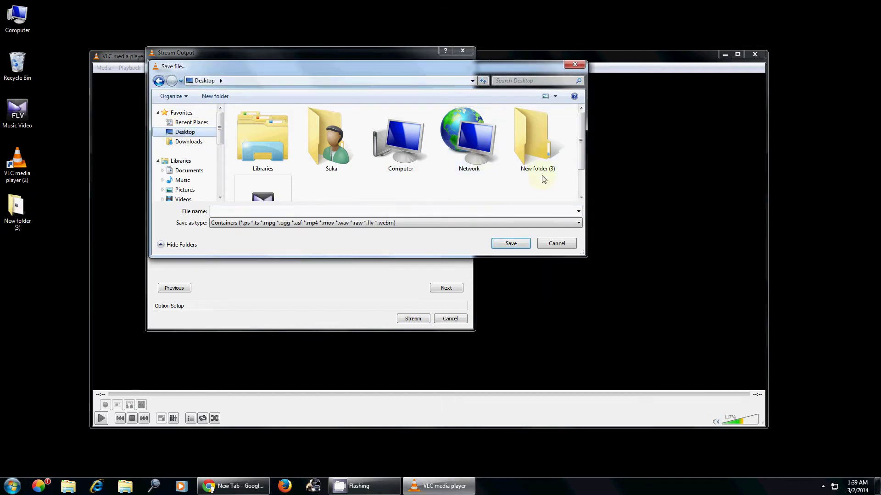
pyautogui.click(521, 116)
pyautogui.click(520, 243)
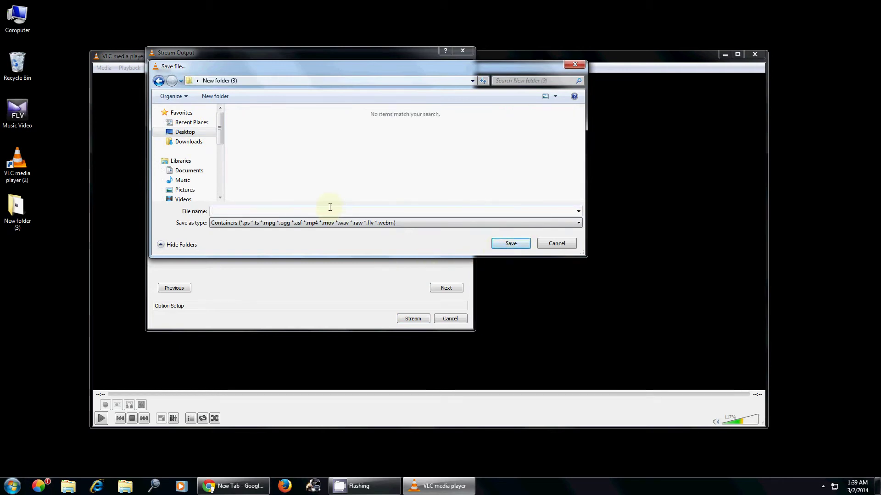
pyautogui.write('video.')
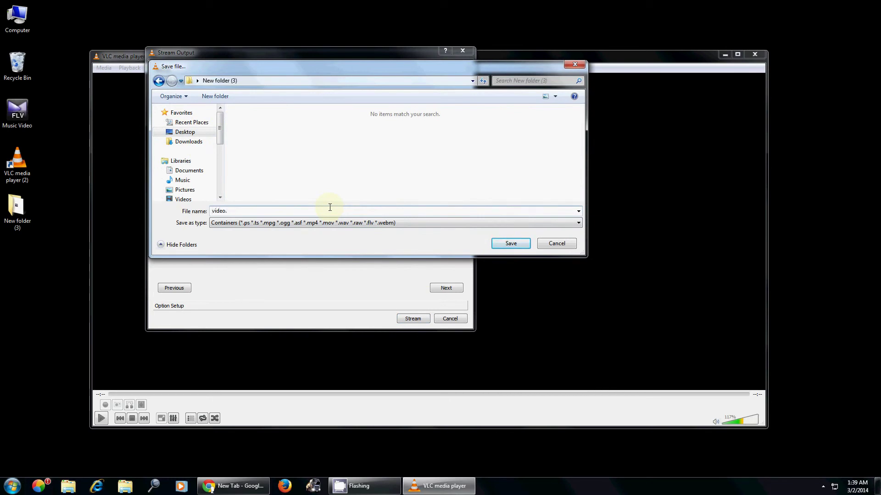
pyautogui.write('mp4')
# Step: Save the output as video.mp4 and choose the Video - MPEG-4 + AAC (MP4) profile
pyautogui.click(505, 246)
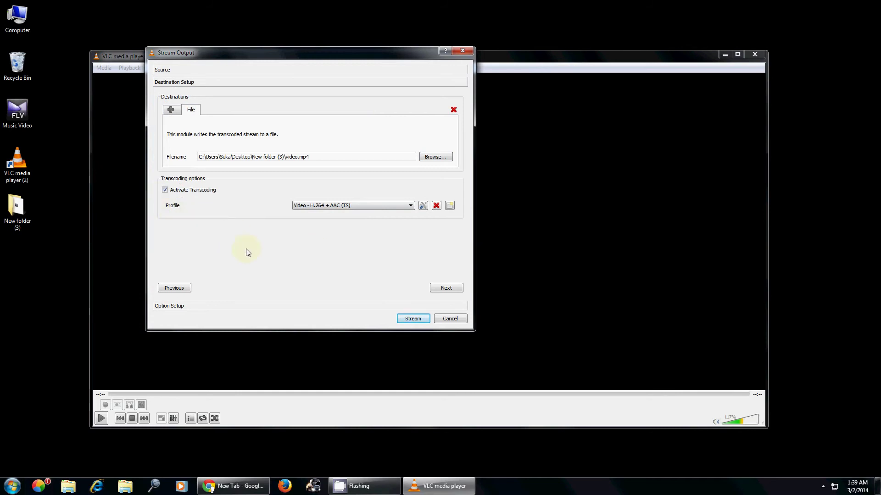
pyautogui.click(407, 206)
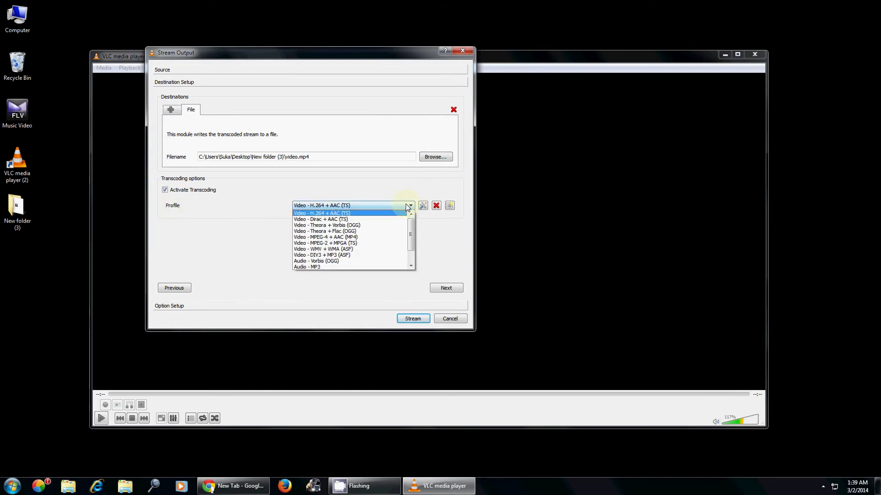
pyautogui.click(353, 239)
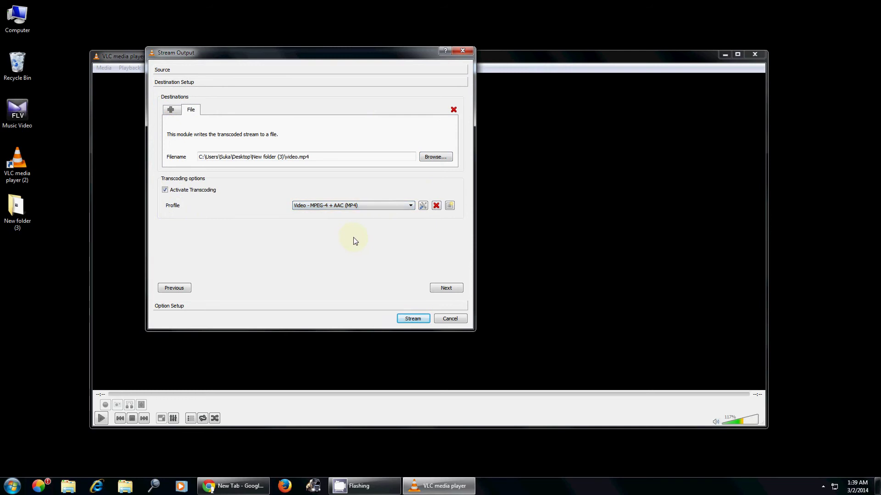
# Step: Edit the MP4 profile's encapsulation options and save the profile
pyautogui.click(423, 206)
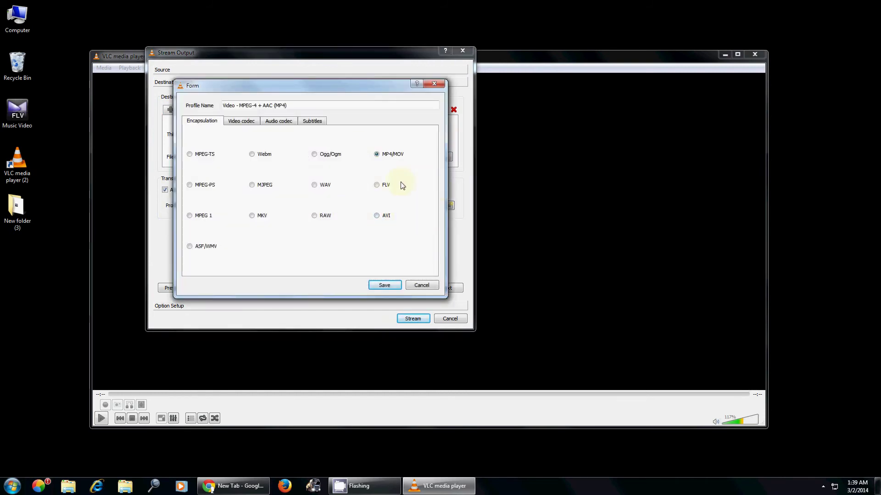
pyautogui.click(384, 216)
pyautogui.click(318, 187)
pyautogui.click(386, 285)
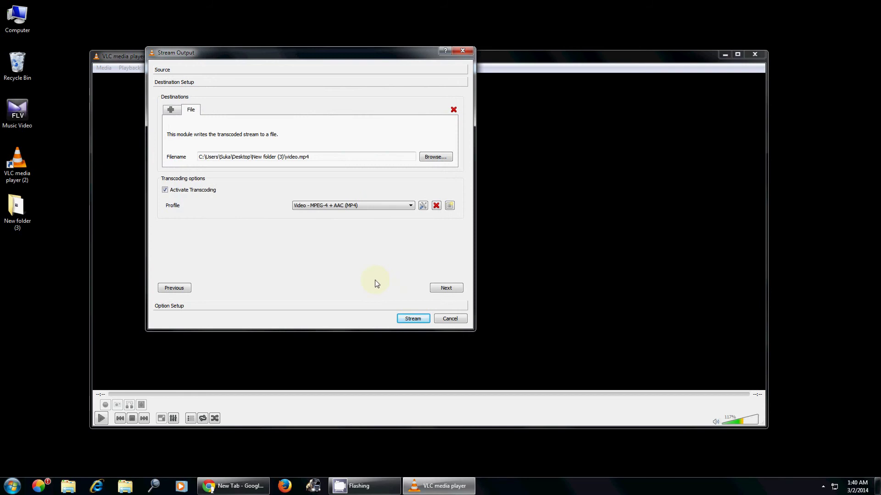
# Step: Start streaming the desktop capture to video.mp4 and minimize the VLC window
pyautogui.click(406, 318)
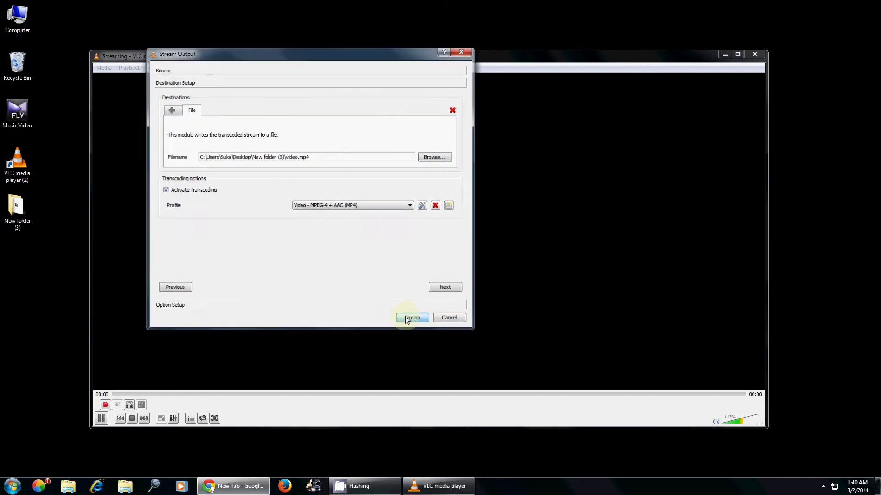
pyautogui.click(461, 488)
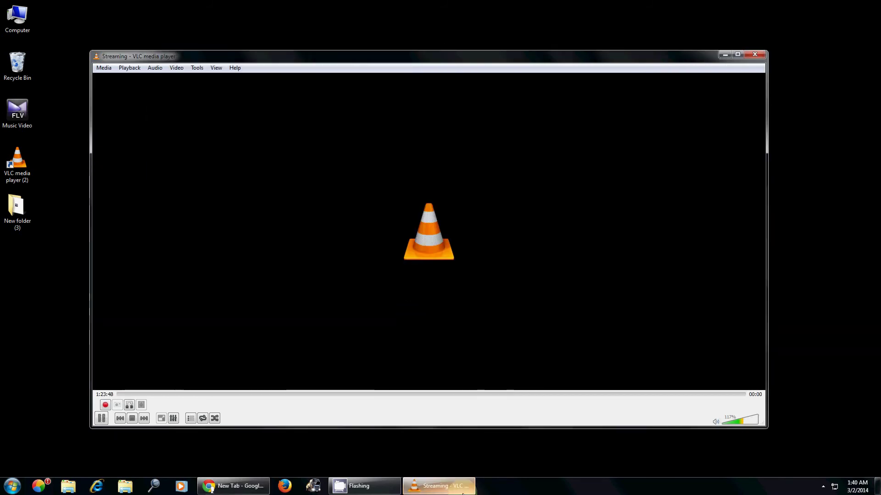
pyautogui.click(725, 57)
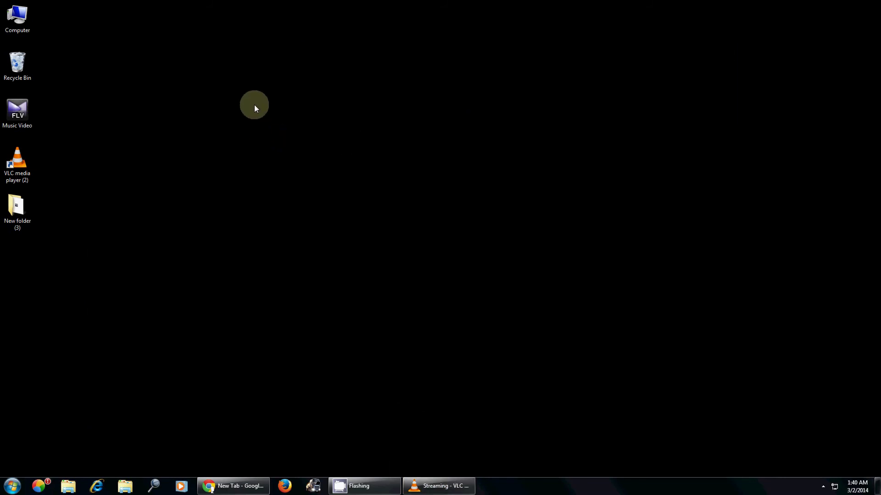
pyautogui.click(13, 486)
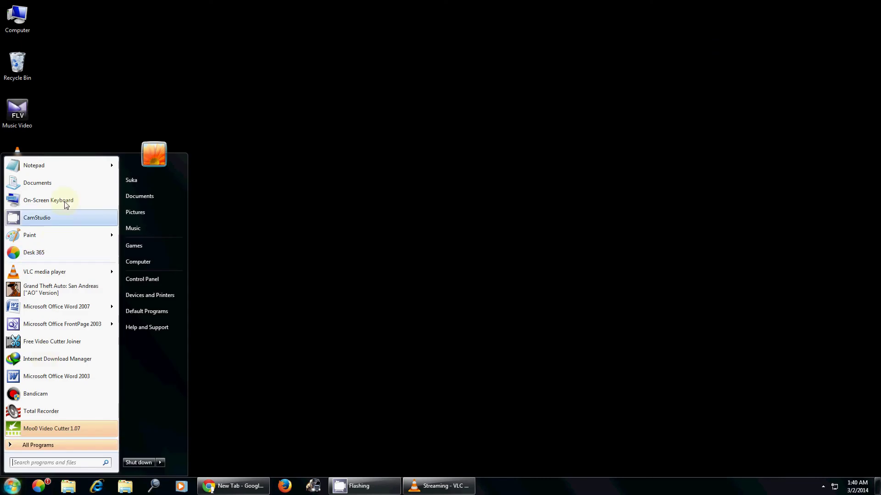
pyautogui.click(77, 167)
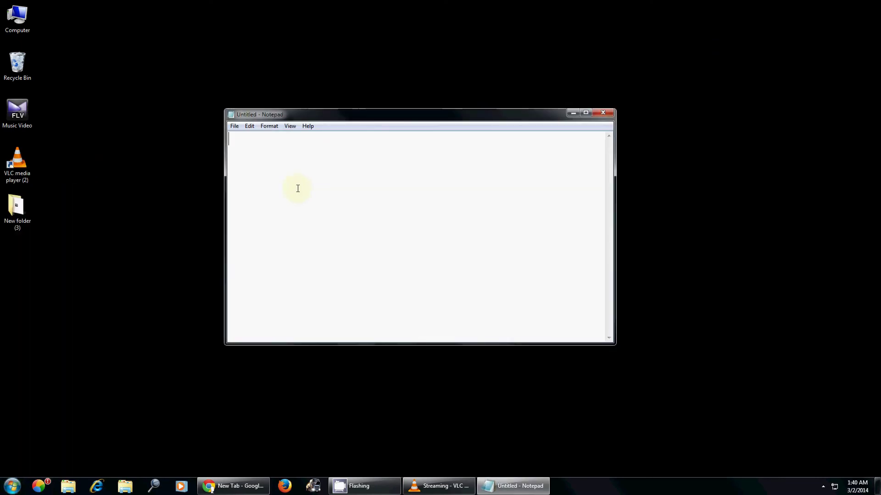
pyautogui.write('please visit ')
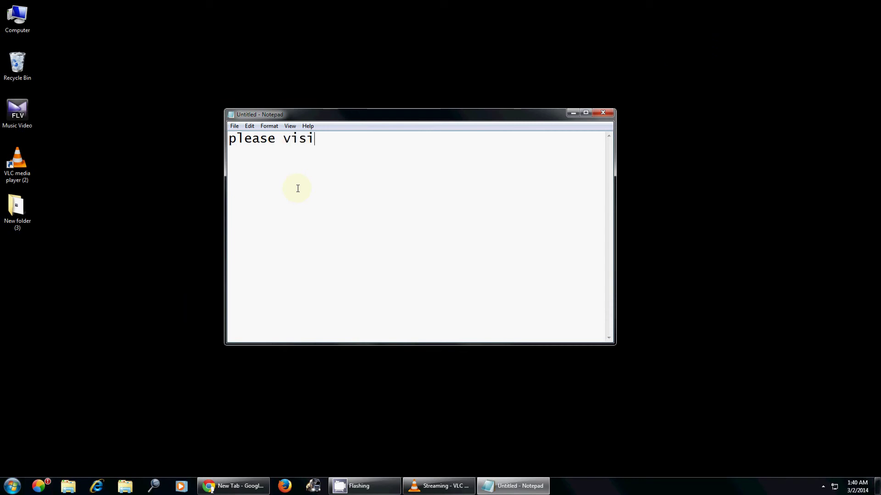
pyautogui.write('www.')
pyautogui.write('diaryabout.fcom')
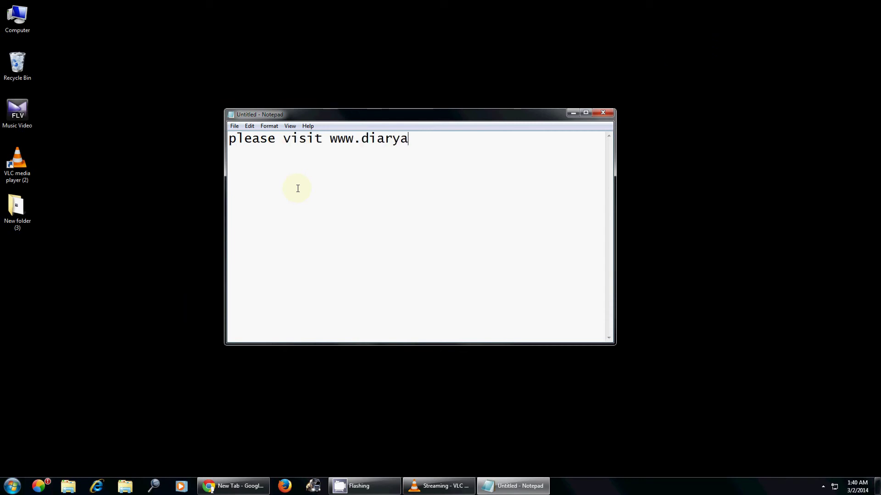
pyautogui.press('BackSpace')
pyautogui.press('BackSpace')
pyautogui.press('BackSpace')
pyautogui.write('om')
pyautogui.press('BackSpace')
pyautogui.press('BackSpace')
pyautogui.press('BackSpace')
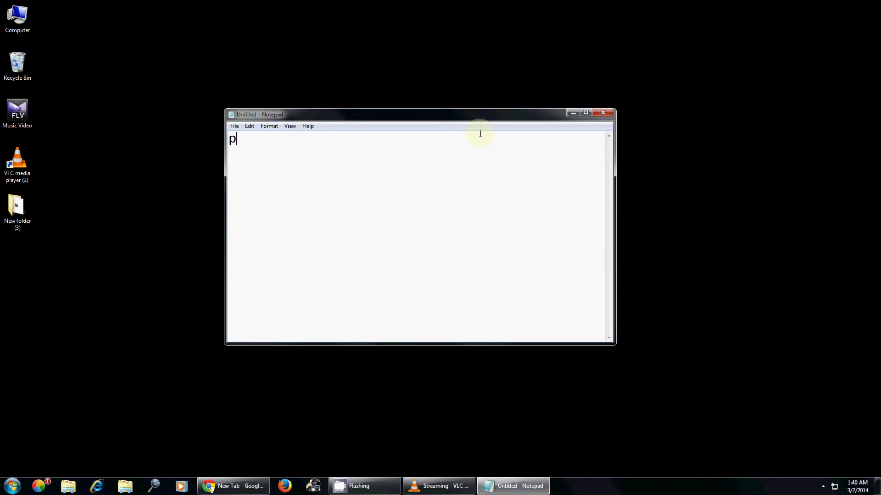
# Step: Close Notepad, restore VLC, stop the desktop stream, and close the player
pyautogui.click(604, 113)
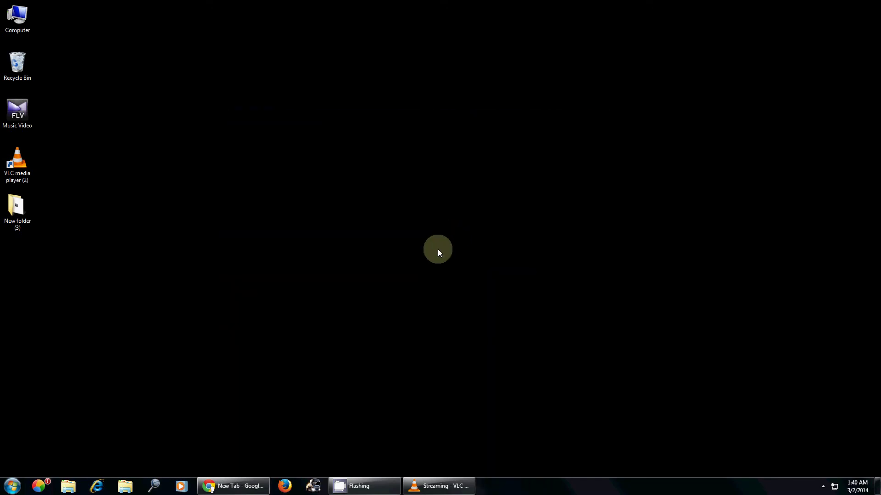
pyautogui.click(439, 487)
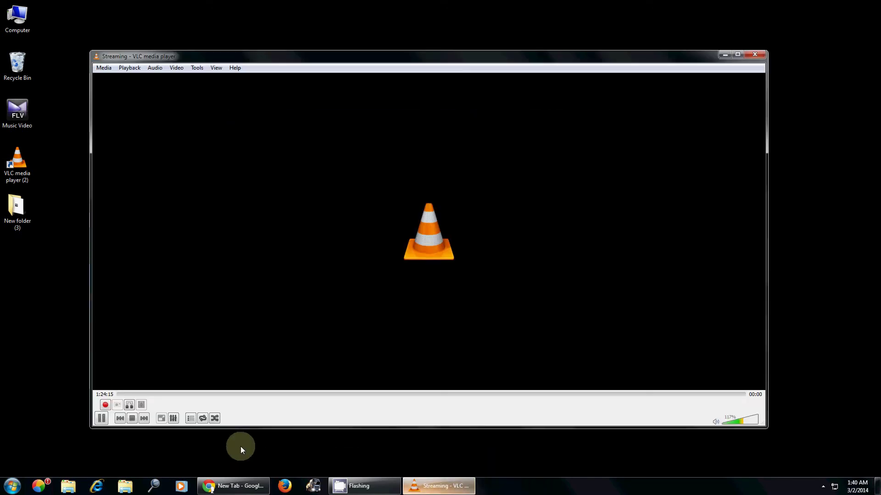
pyautogui.click(133, 419)
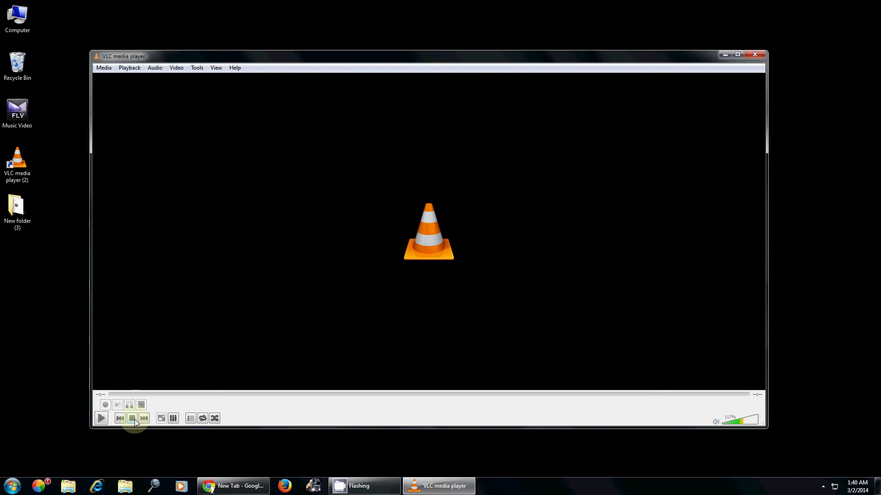
pyautogui.click(761, 57)
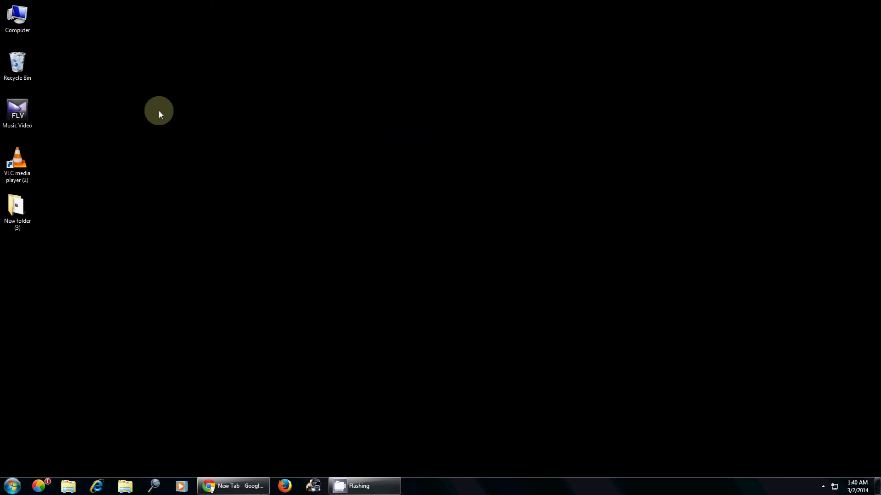
# Step: Open New folder (3), refresh its contents, and select the recorded video.mp4
pyautogui.doubleClick(23, 211)
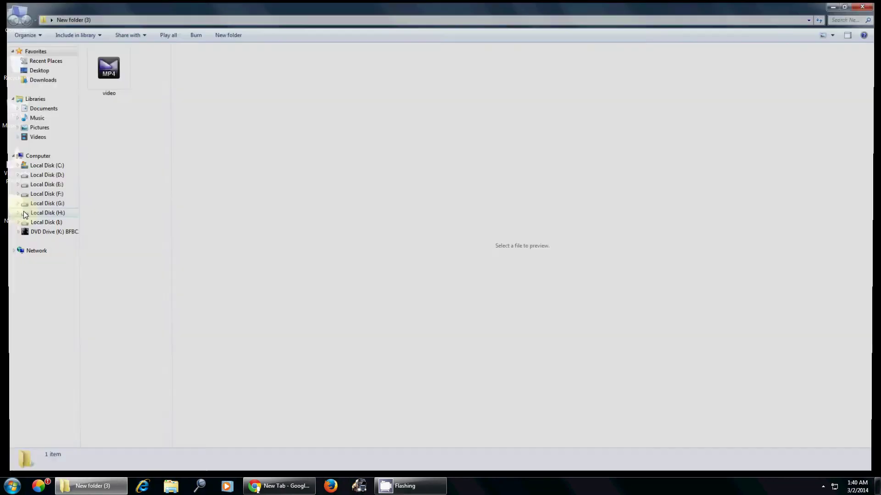
pyautogui.rightClick(116, 124)
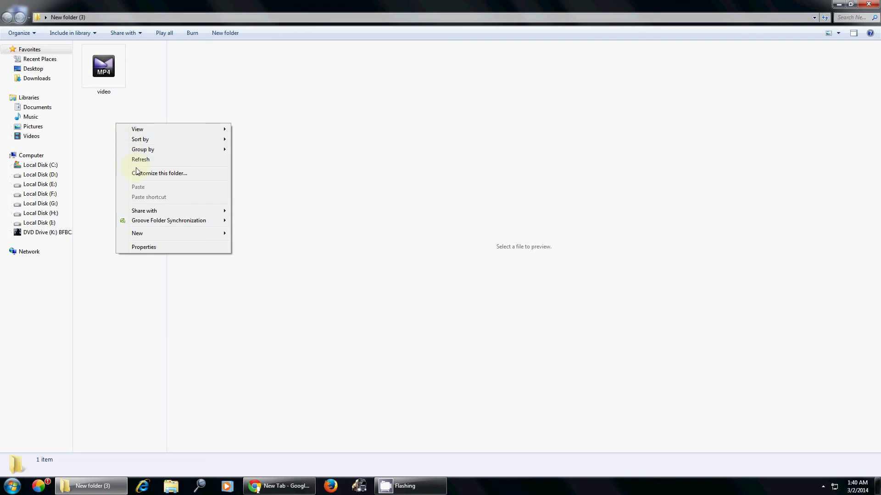
pyautogui.click(135, 159)
pyautogui.click(110, 71)
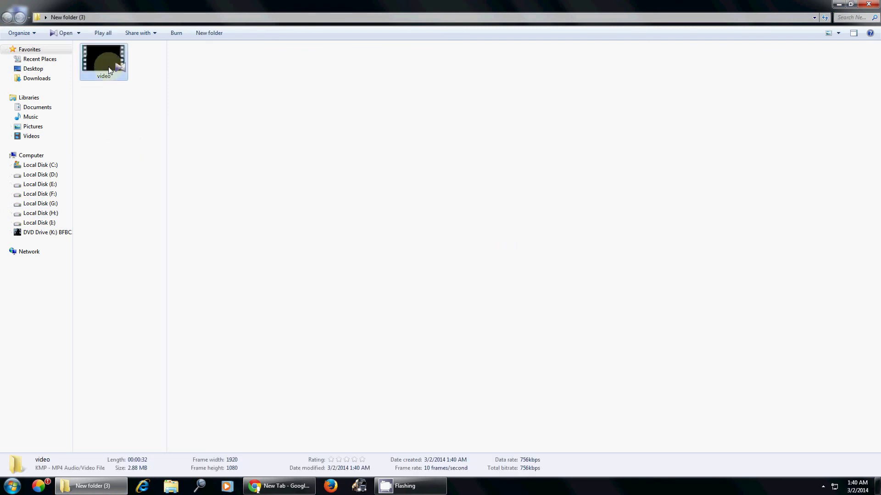
# Step: Play the recording in KMPlayer, narrow and centre the window, seek to 14 seconds, and hide the side panel
pyautogui.doubleClick(110, 71)
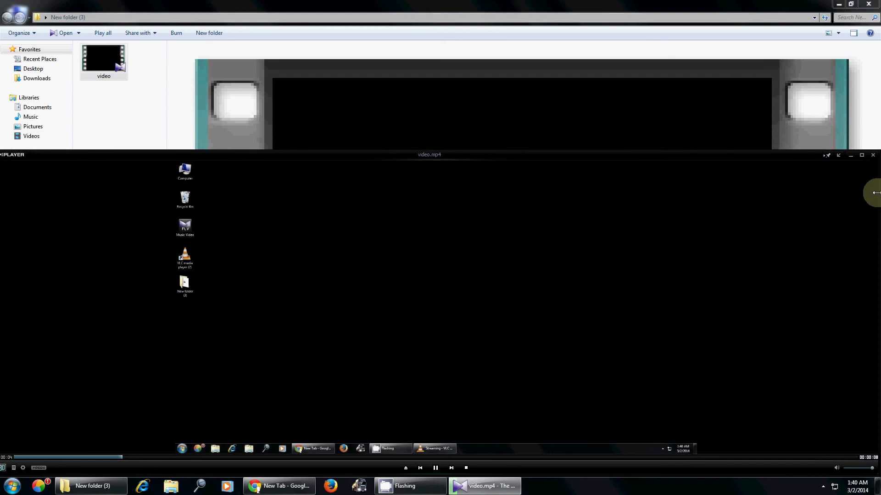
pyautogui.moveTo(875, 193); pyautogui.dragTo(388, 191)
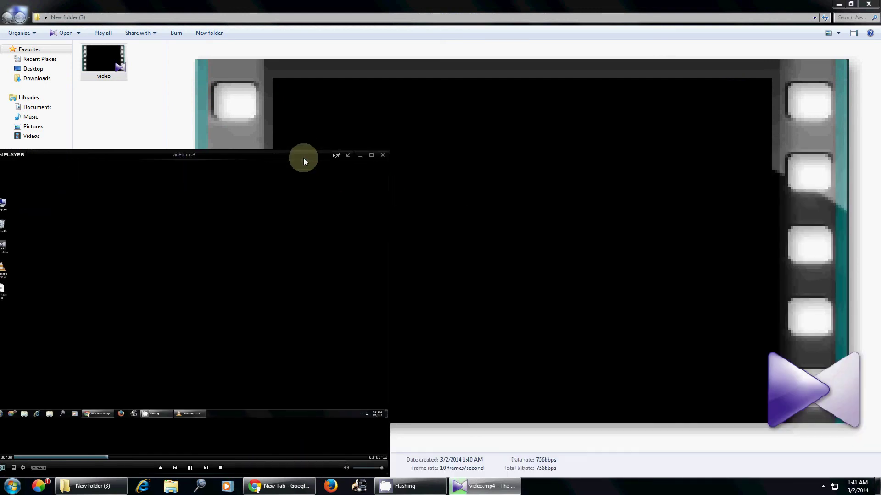
pyautogui.moveTo(304, 158)
pyautogui.mouseDown()
pyautogui.moveTo(425, 114)
pyautogui.moveTo(468, 110)
pyautogui.mouseUp()
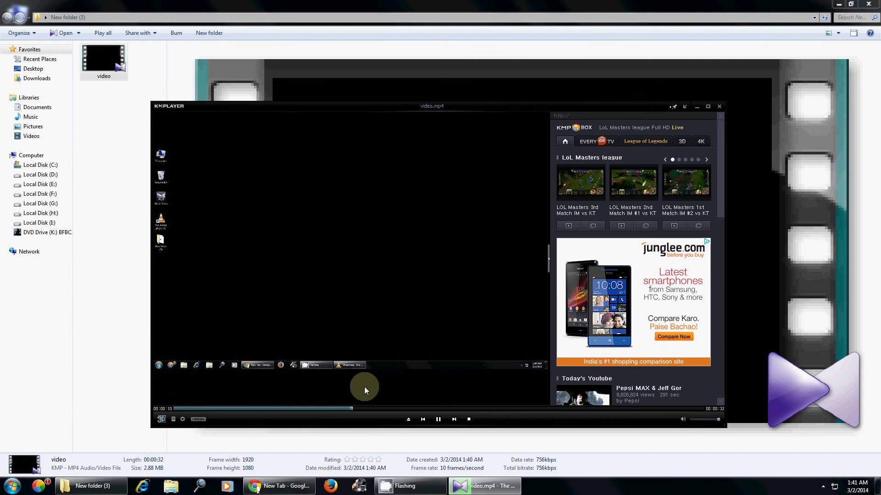
pyautogui.click(406, 409)
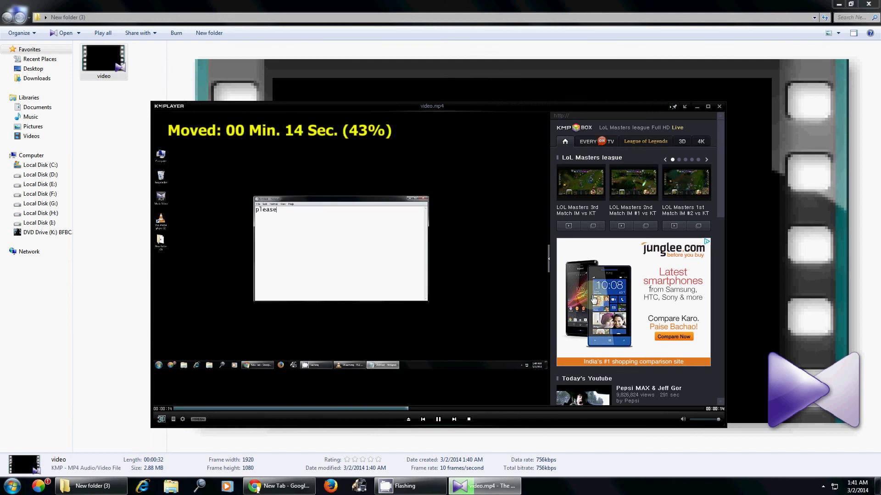
pyautogui.click(547, 260)
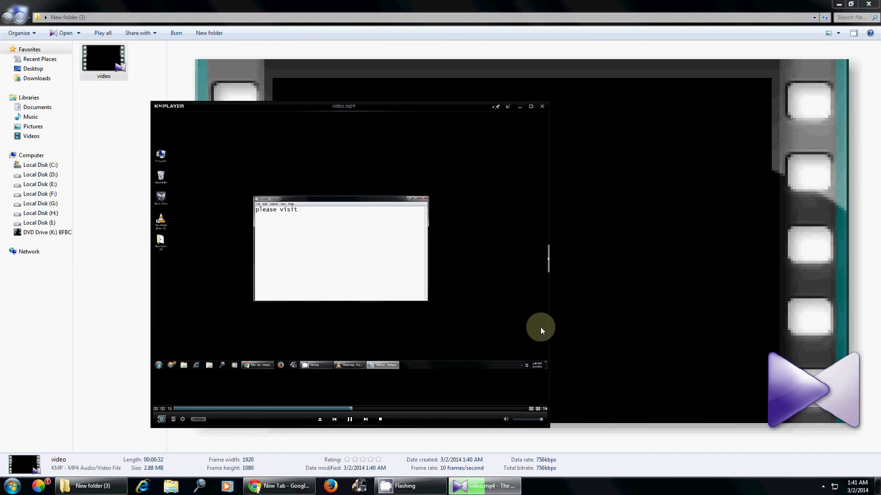
# Step: Check the footage around 24–25 seconds, then close KMPlayer and the Explorer folder window
pyautogui.click(456, 410)
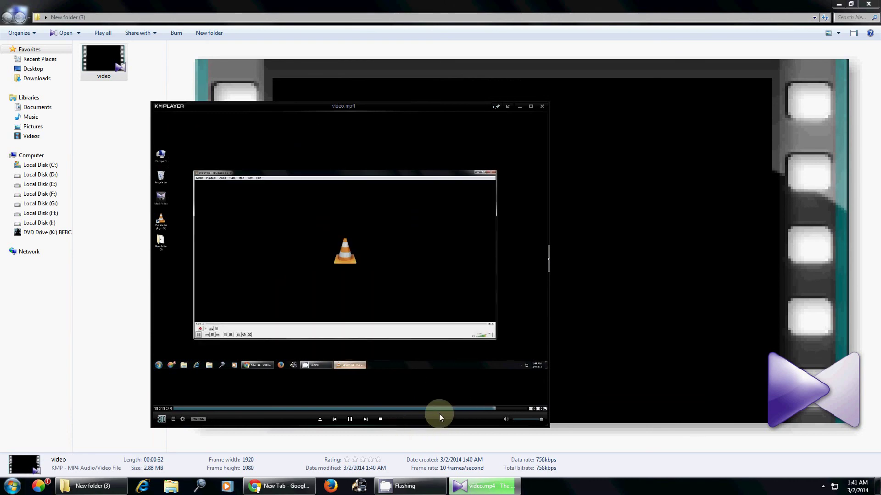
pyautogui.click(441, 408)
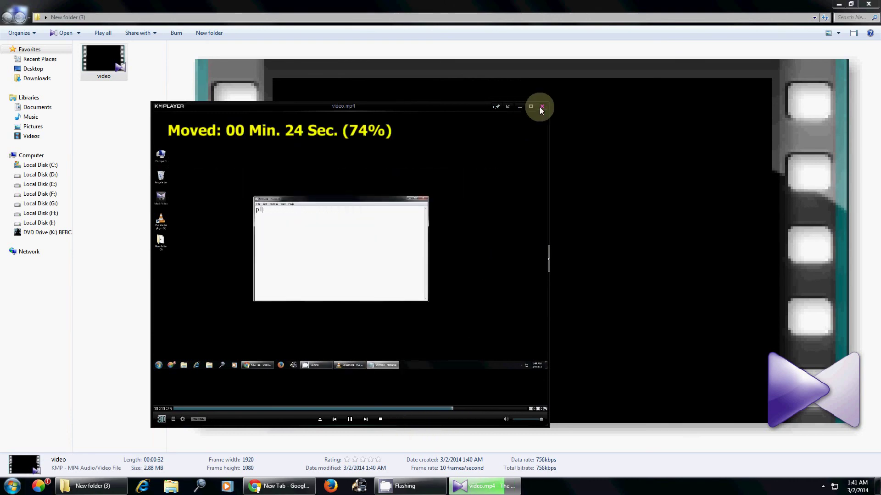
pyautogui.click(541, 107)
pyautogui.hotkey('alt', 'F4')
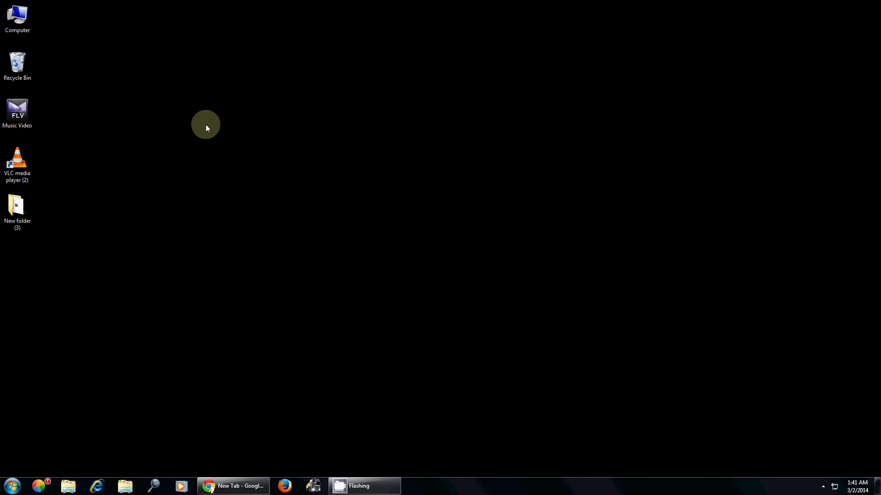